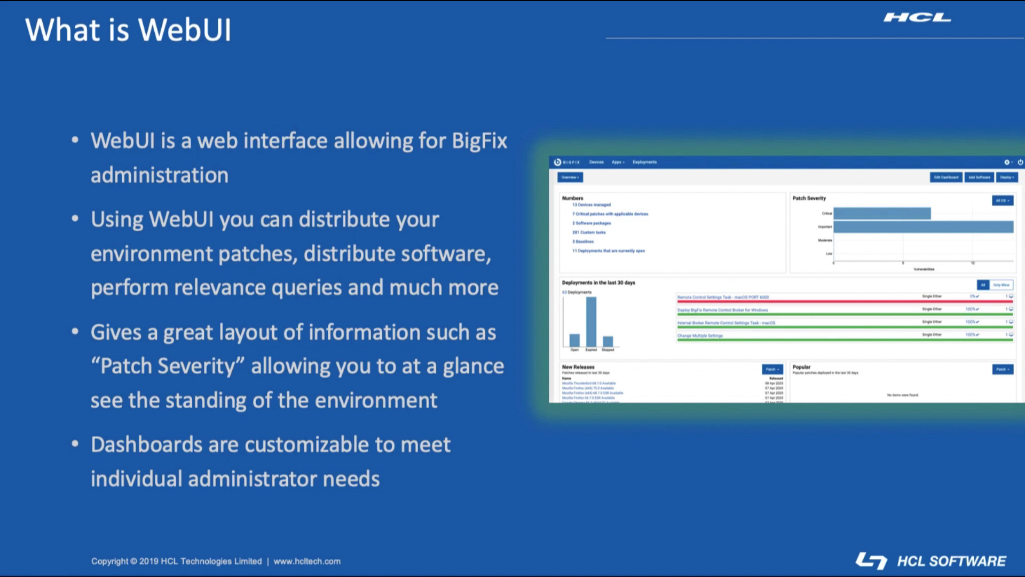
- Advance the slideshow to the 'How do I install WebUI' slide
key(Right)
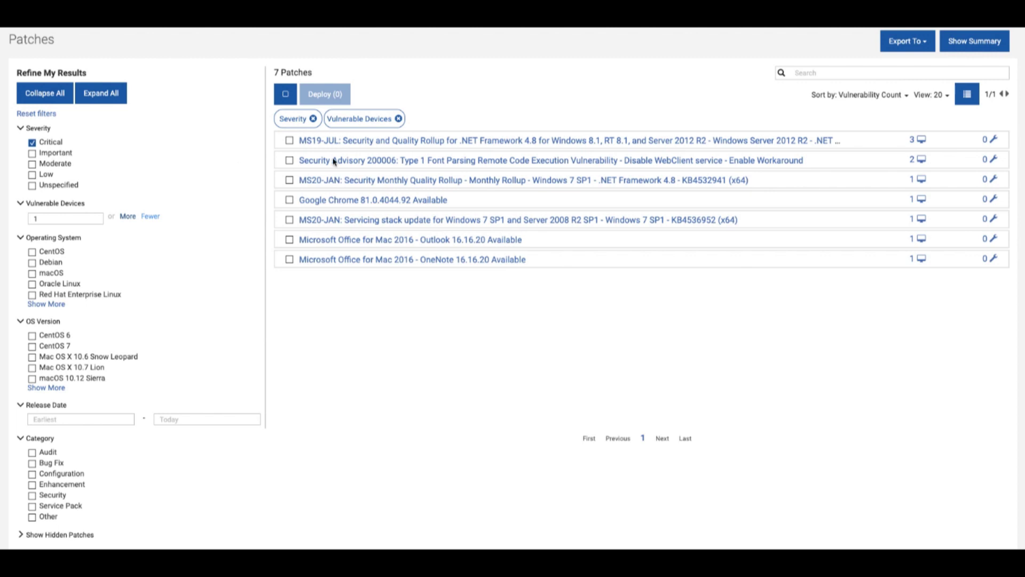
- Open the overview of the MS19-JUL Security and Quality Rollup for .NET Framework 4.8
click(959, 44)
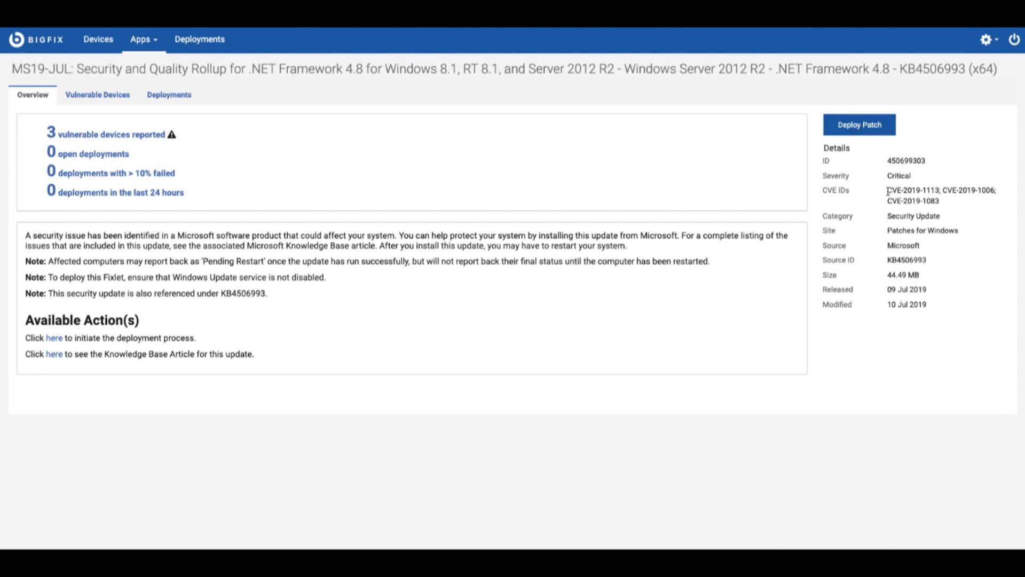
drag(886, 189, 961, 204)
click(958, 212)
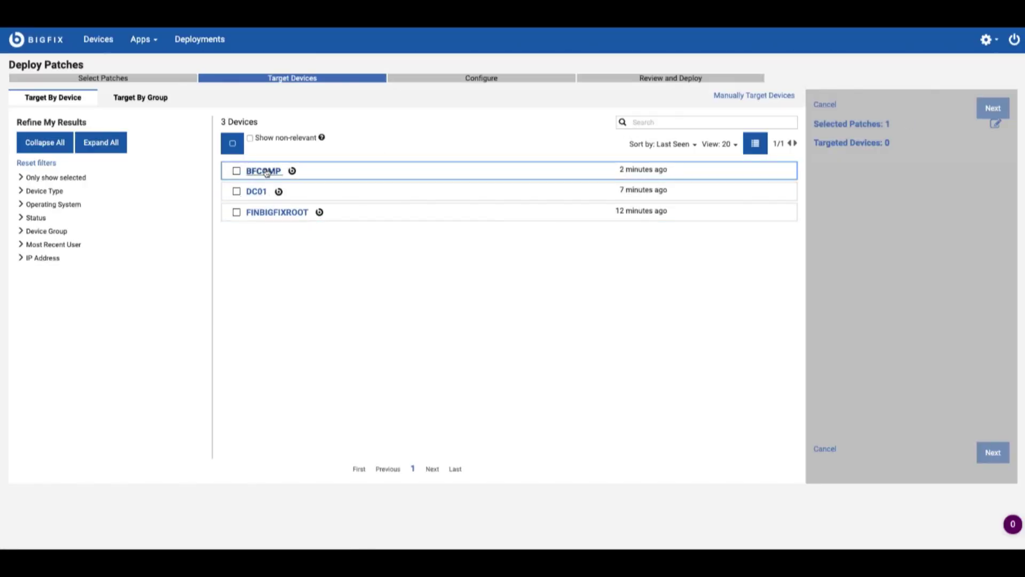
- Target the patch deployment at device BFCOMP and proceed to the Configure stage
click(236, 171)
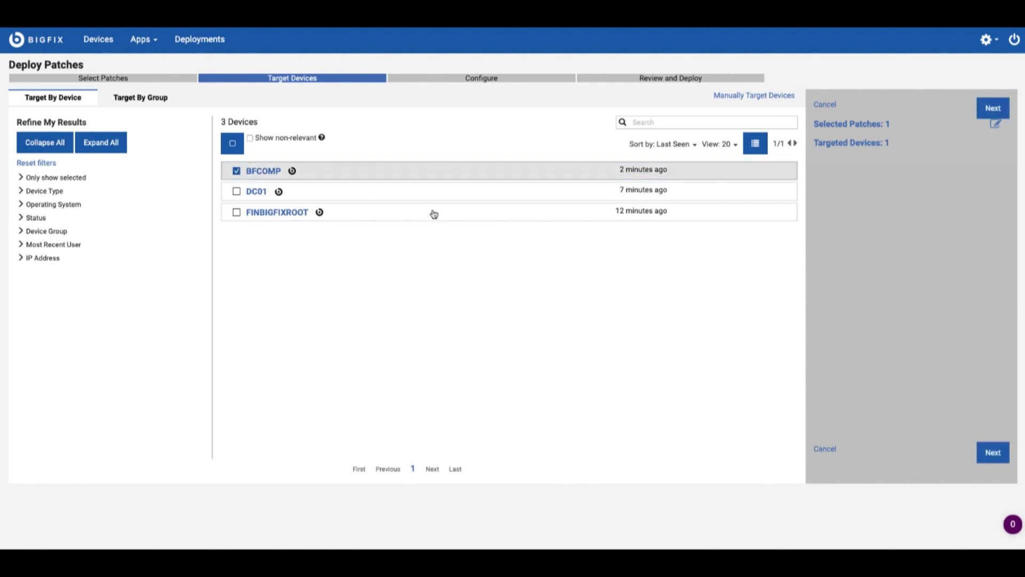
click(992, 110)
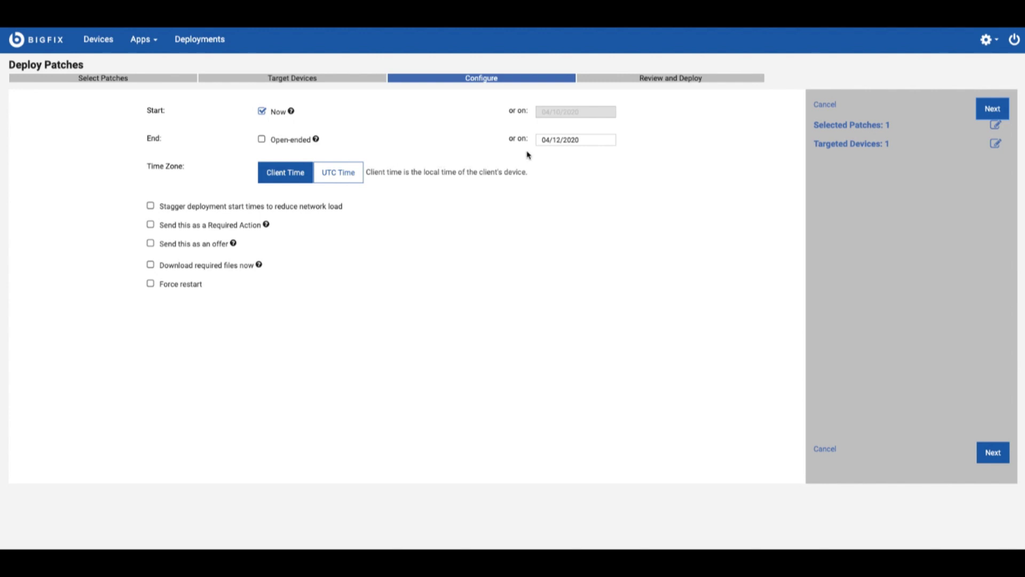
- Change the deployment start from Now to the scheduled time 4/10/2020 9:36 AM
click(267, 113)
click(267, 112)
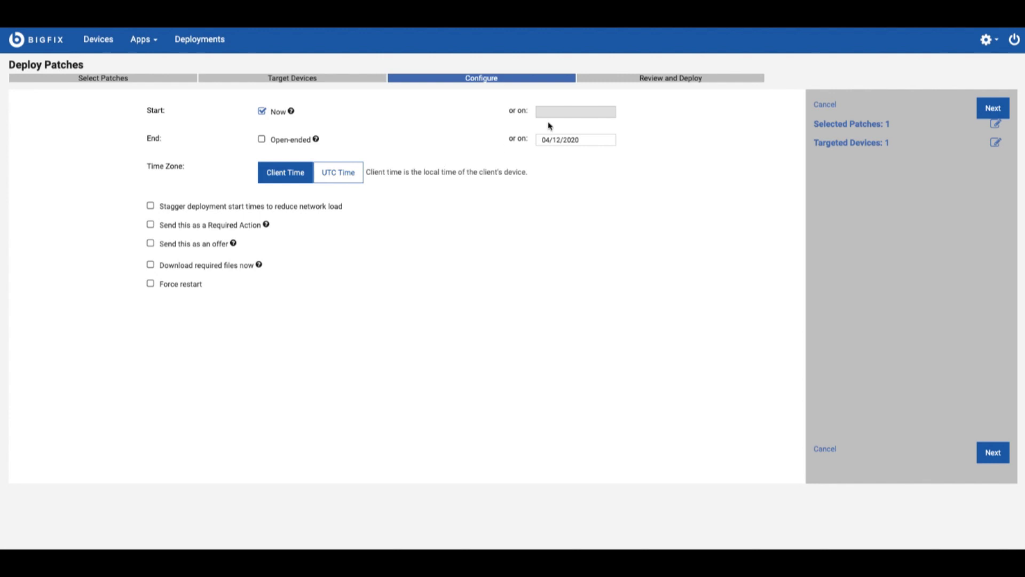
click(262, 112)
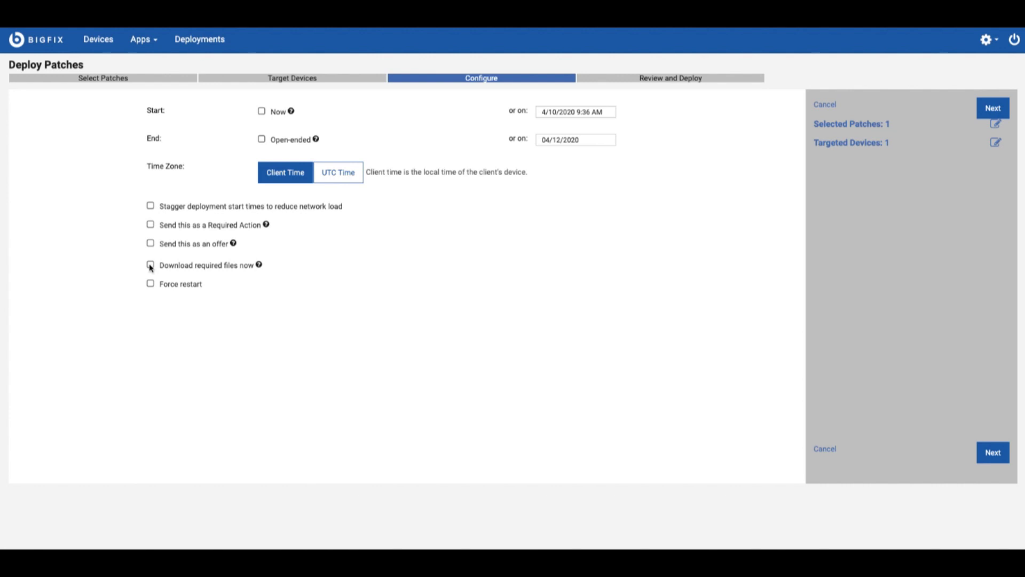
mouse_move(259, 266)
- Enable staggered start times and force a restart 1 day after install
click(150, 207)
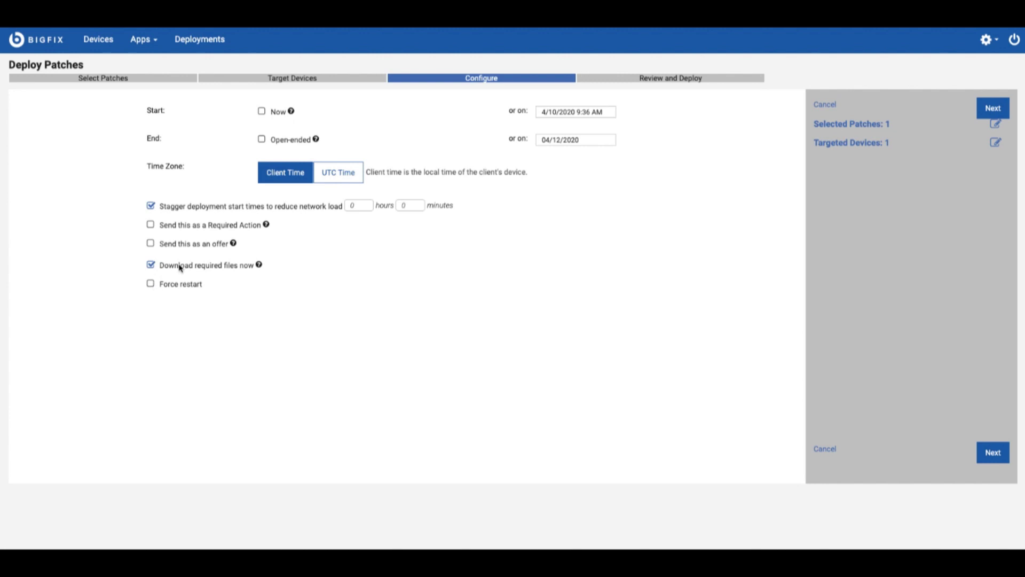
click(150, 284)
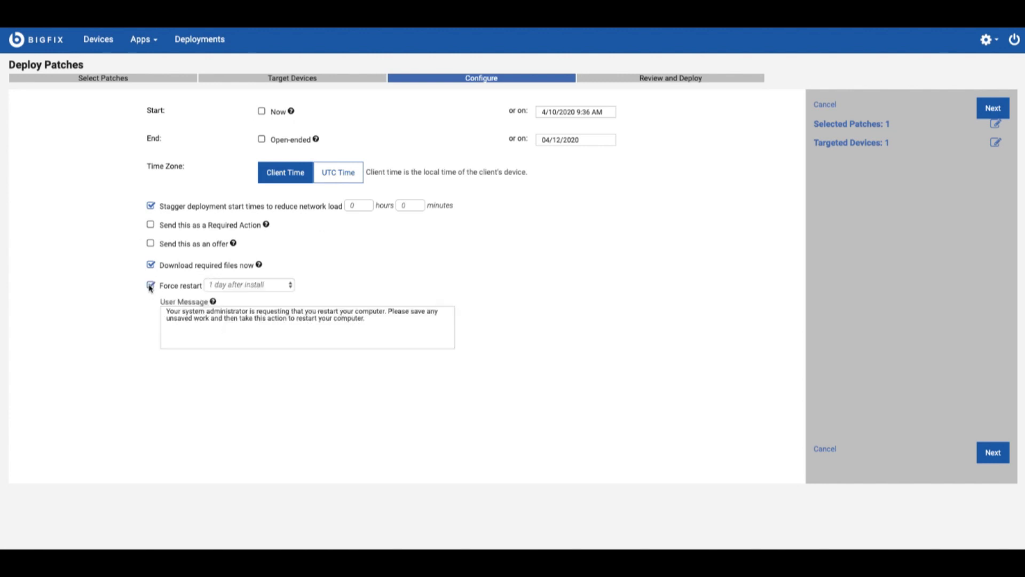
click(287, 285)
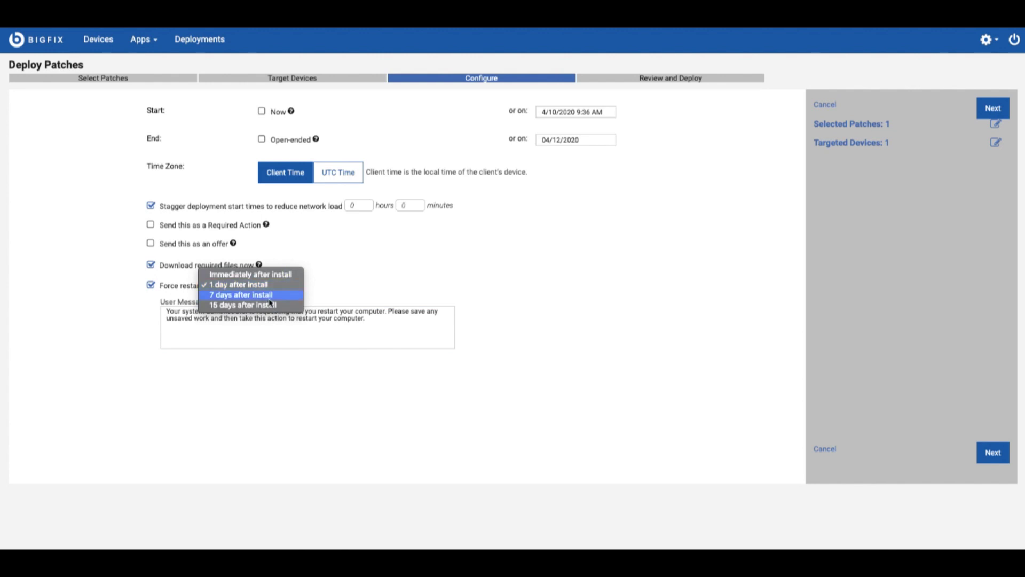
click(485, 269)
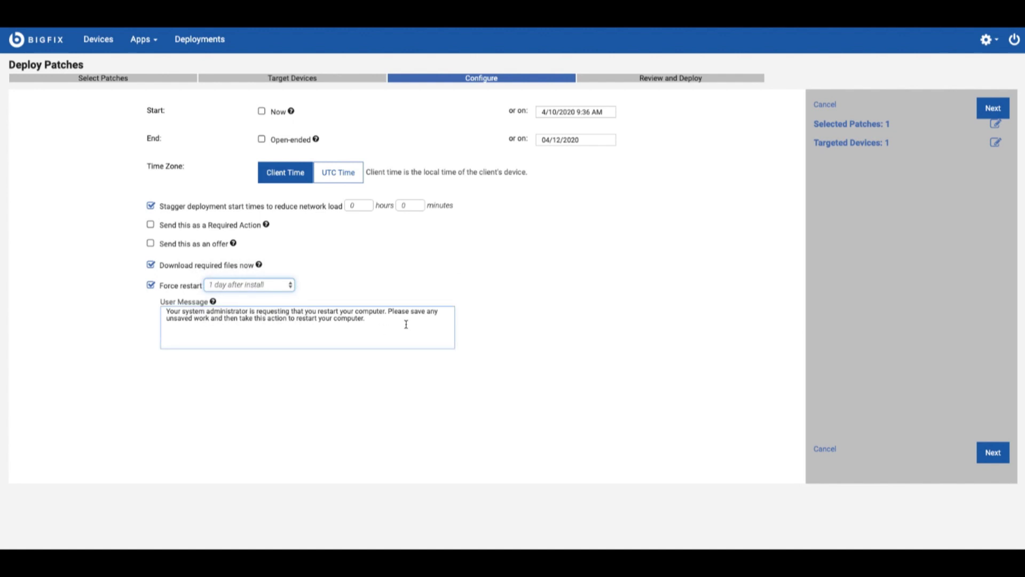
click(992, 110)
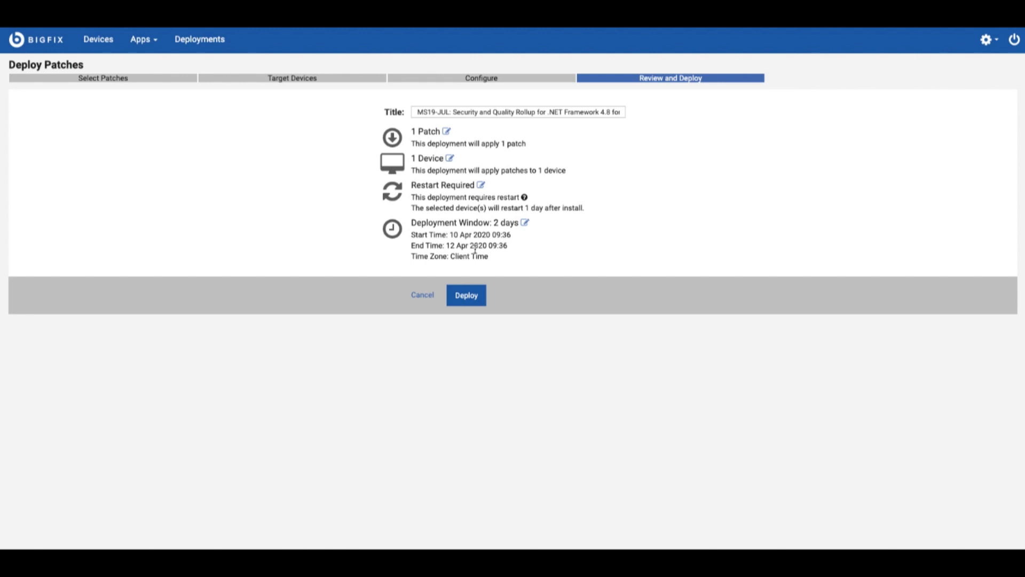
- Deploy the .NET Framework 4.8 rollup patch to BFCOMP over the two-day window
click(470, 303)
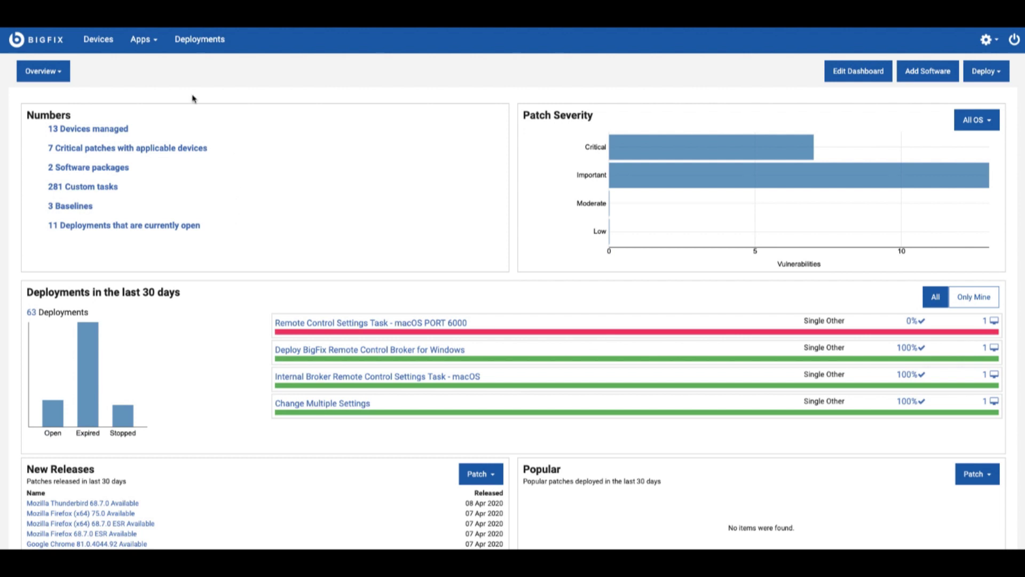
- Go to the Available Content page showing the WebUI apps and 17 Fixlet collections
click(145, 45)
click(148, 64)
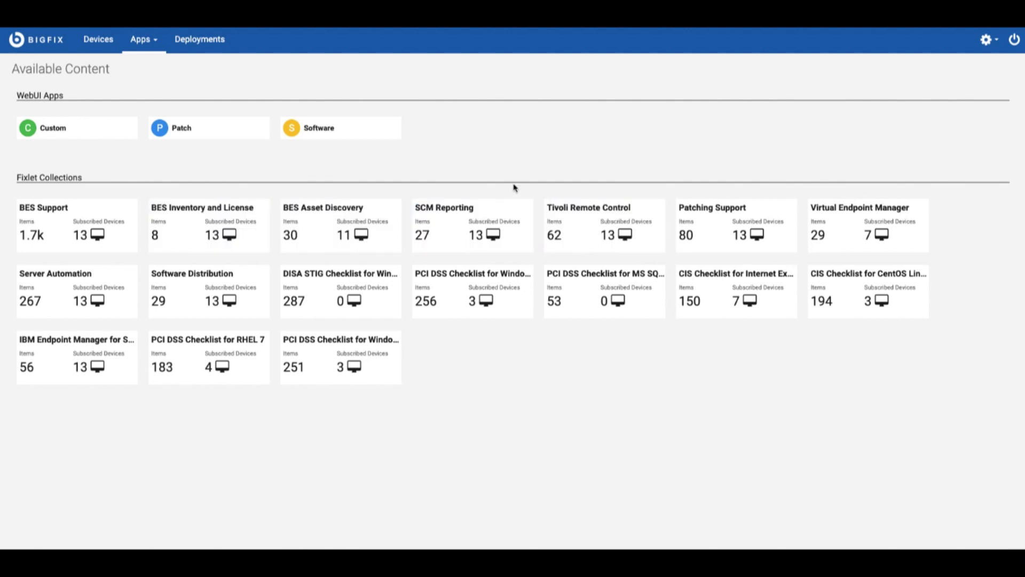
- Open the Patches list, filter it to Critical severity, then clear that filter
click(143, 42)
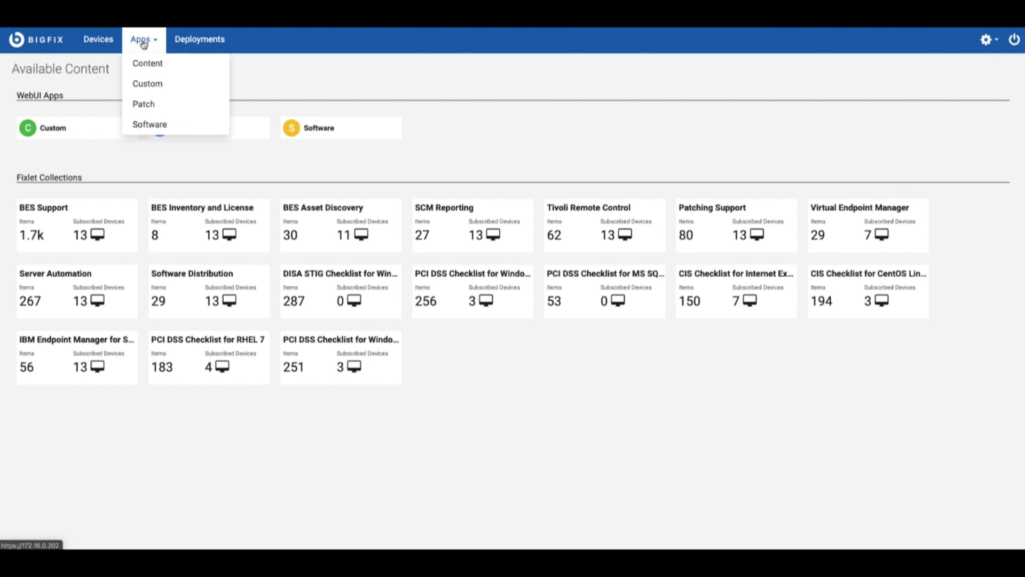
click(146, 104)
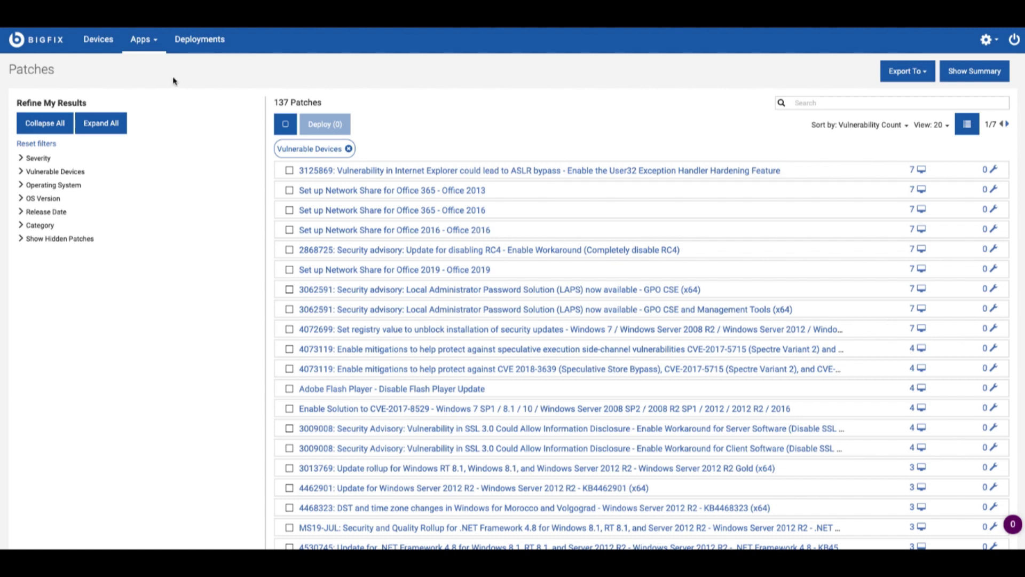
click(19, 159)
click(19, 159)
click(19, 159)
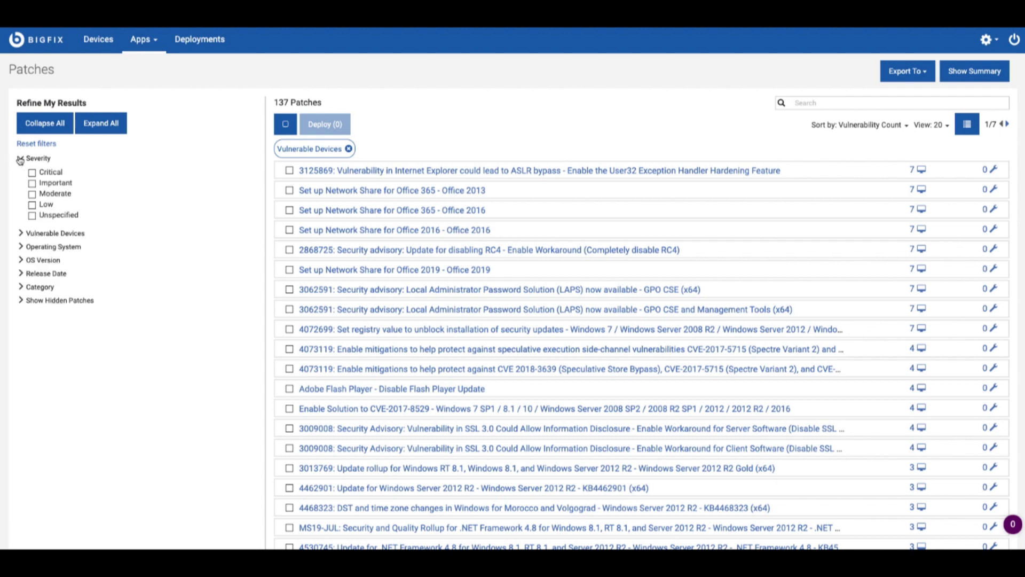
click(32, 173)
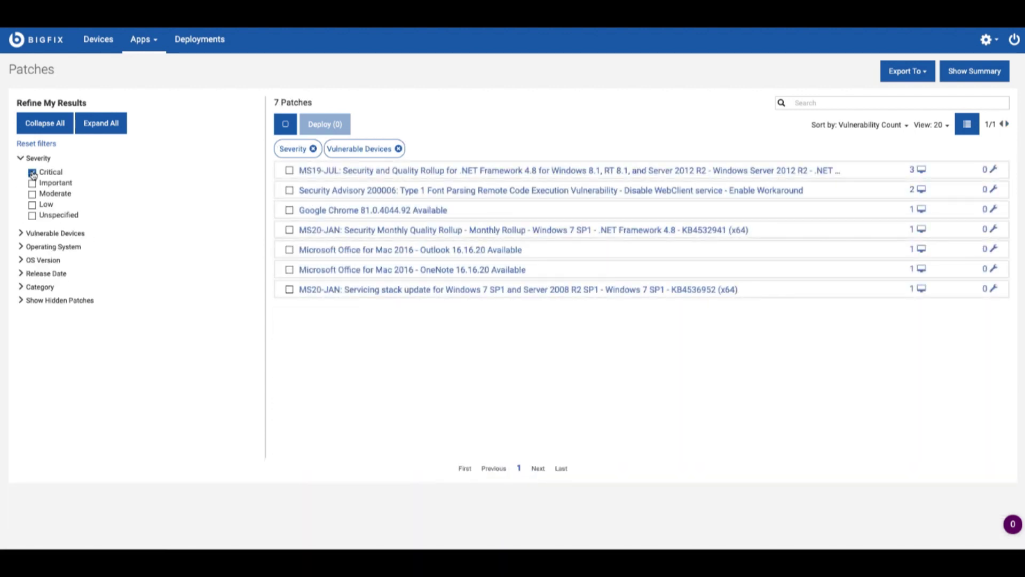
click(32, 172)
click(20, 158)
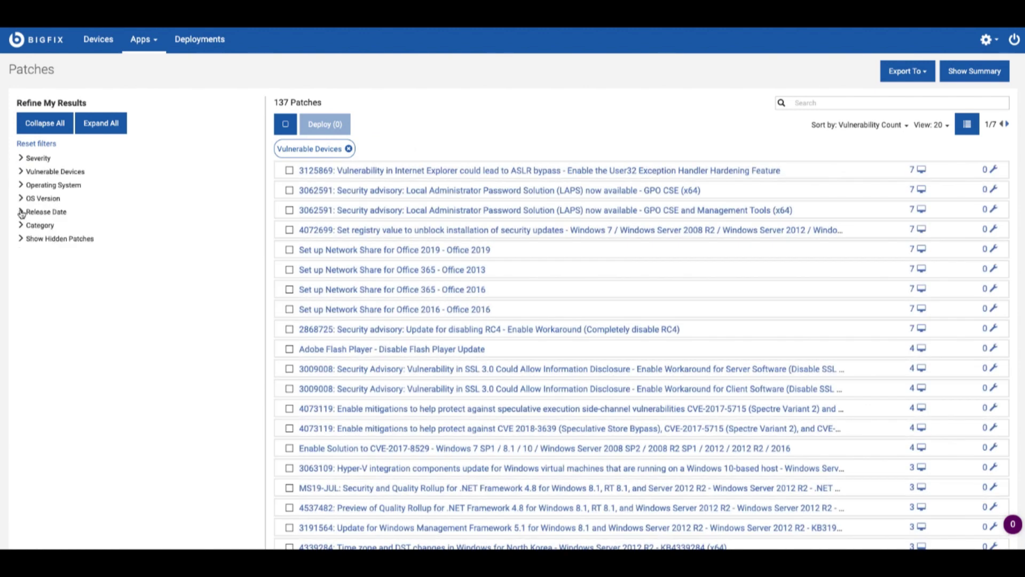
- Expand and collapse the OS Version and Category filters, then show the patch summary charts
click(21, 199)
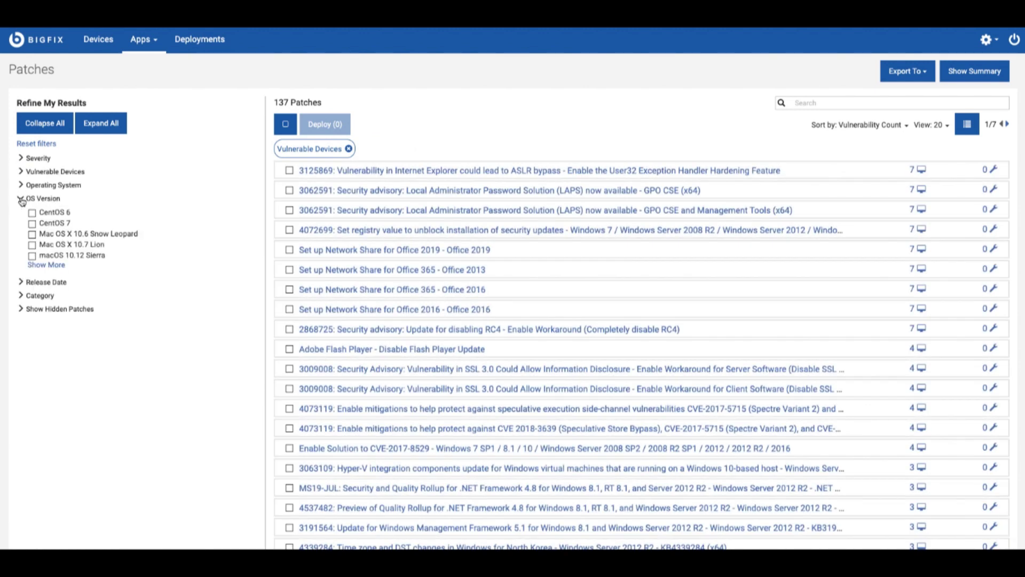
click(20, 296)
click(20, 296)
click(21, 198)
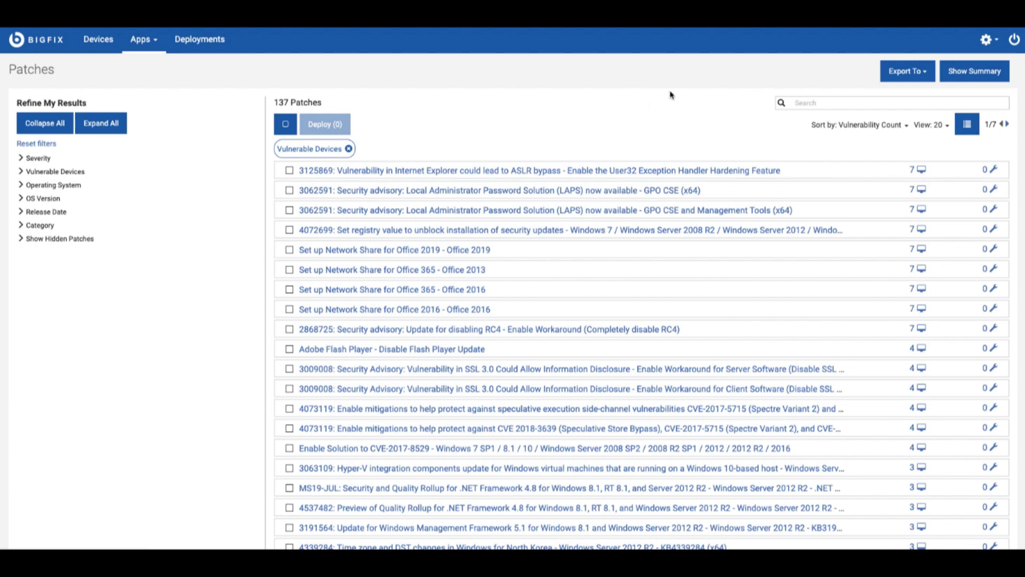
click(984, 78)
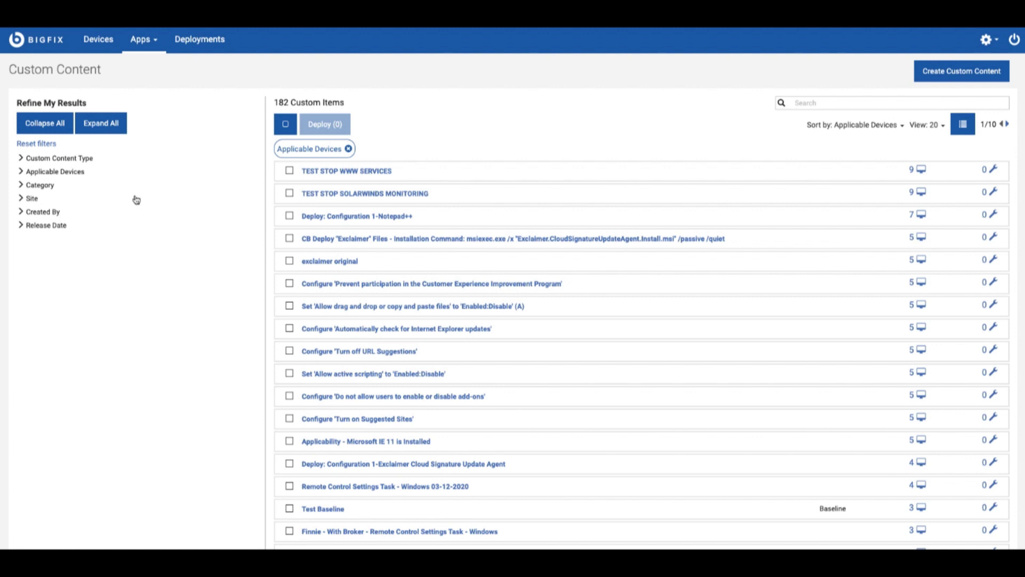
- Bring up the WebUI apps list to switch to another app
click(153, 47)
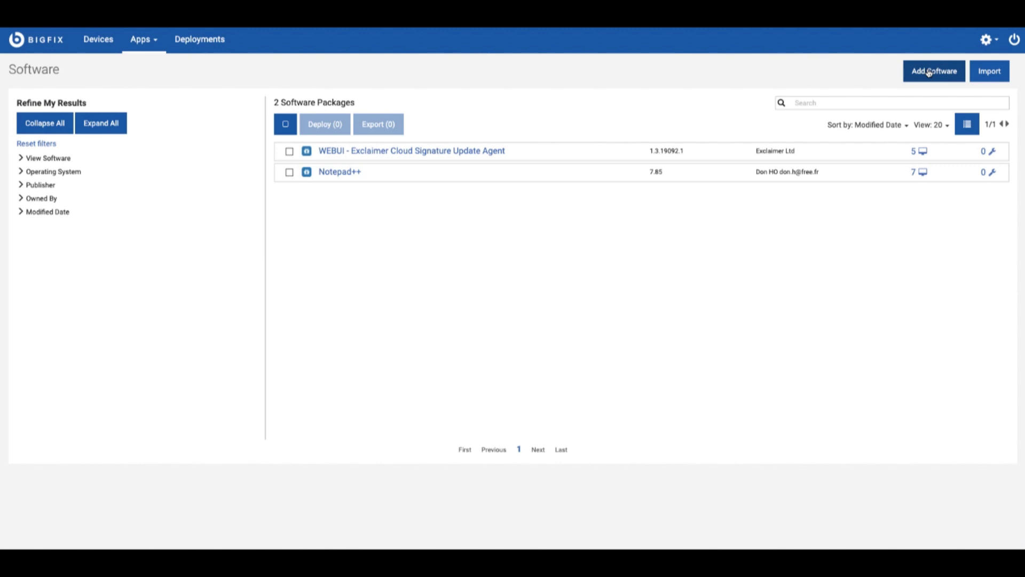
- Start adding a new software package from the Software page
click(926, 101)
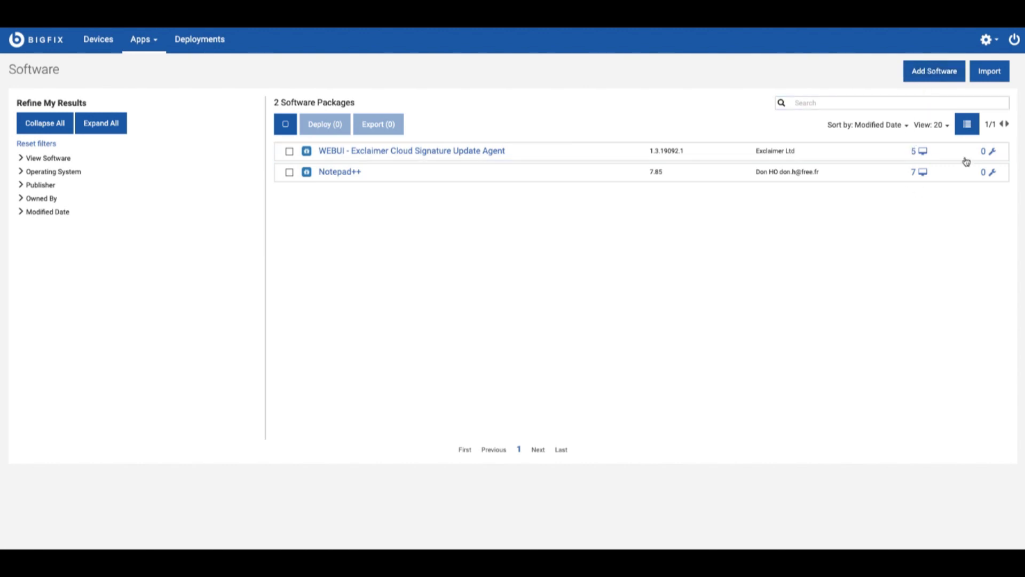
click(909, 75)
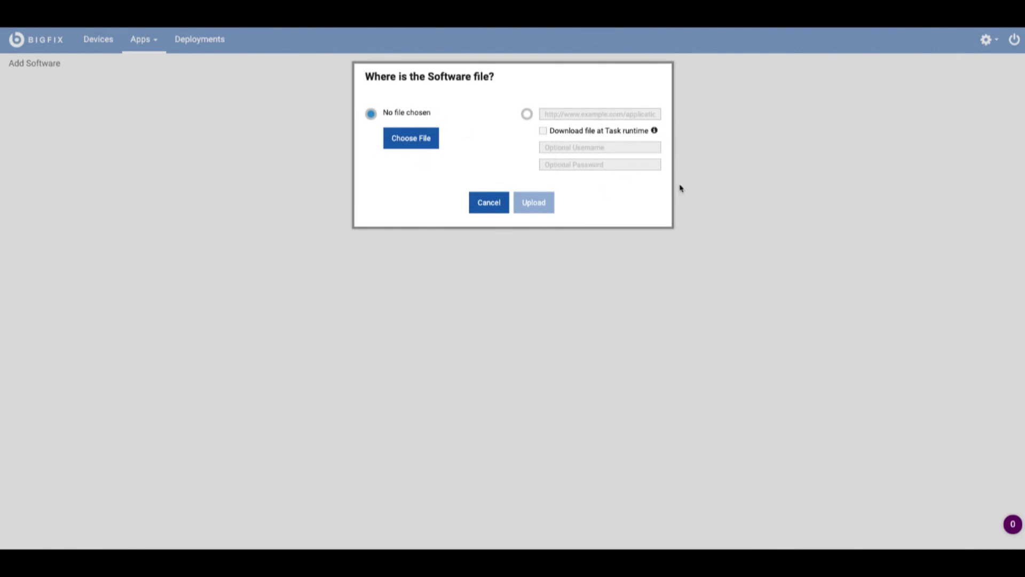
- Dismiss the add-software prompt, then check the Deploy dropdown's deployment types without choosing one
click(494, 210)
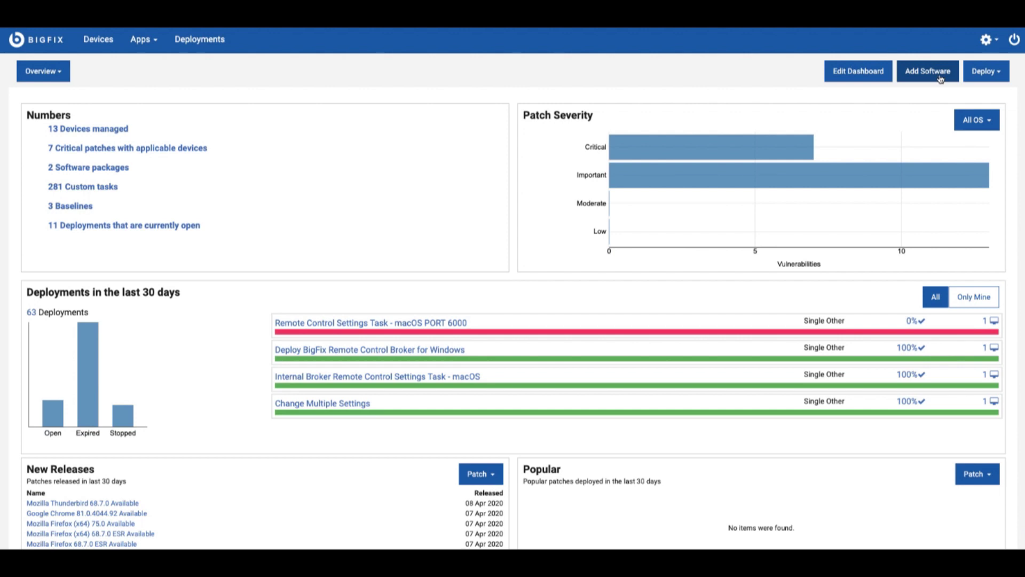
click(1002, 73)
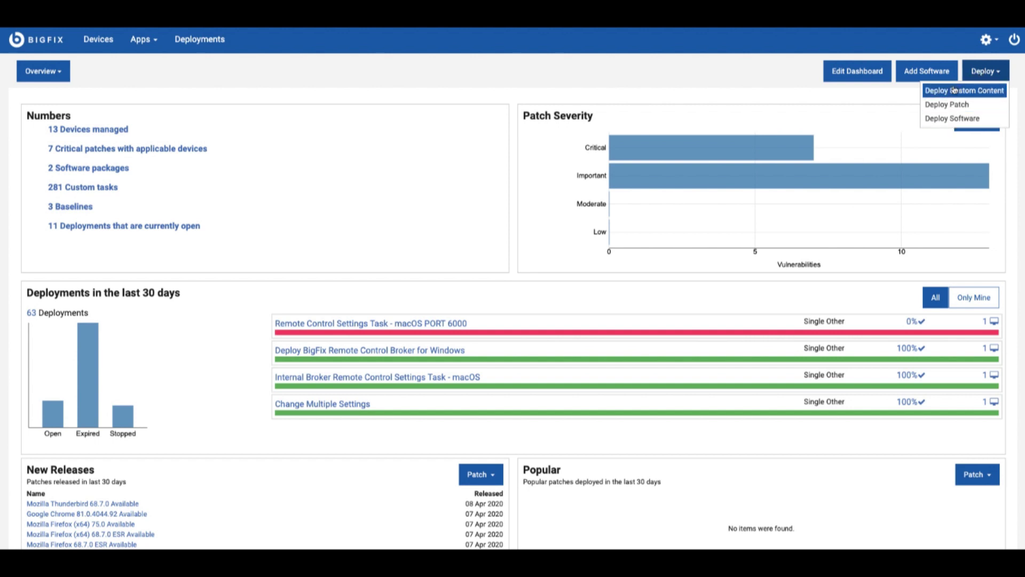
click(1004, 72)
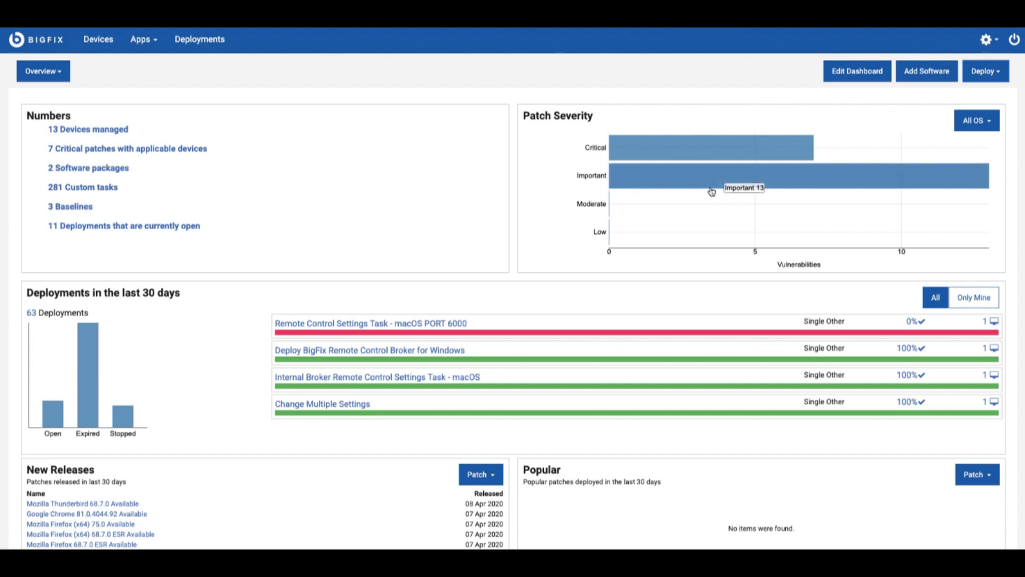